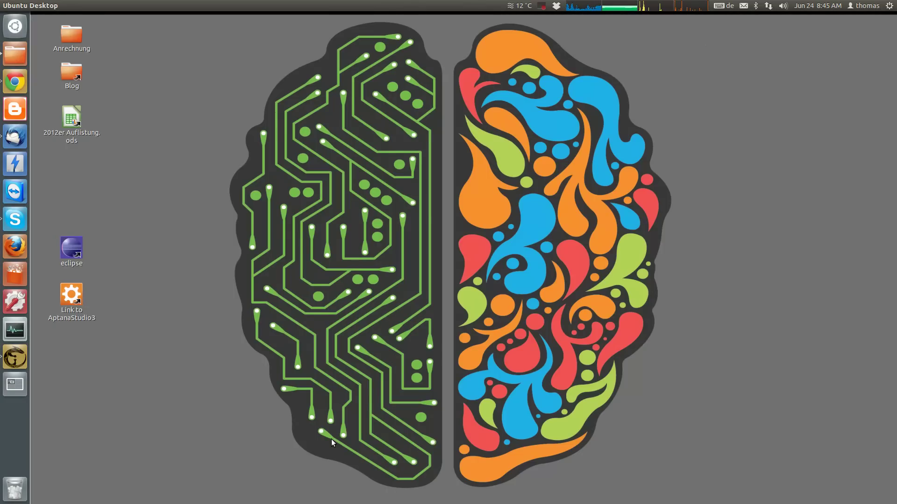
{"action": "left_click", "coordinate": [15, 109]}
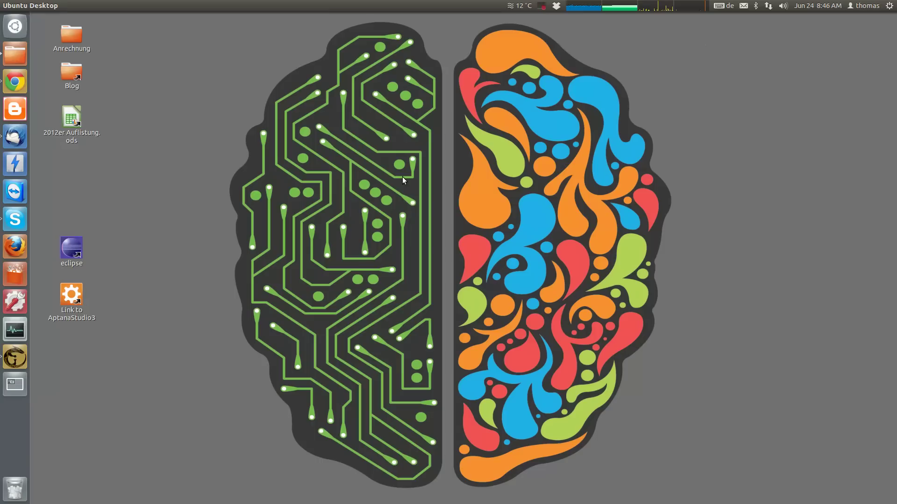
{"action": "left_click", "coordinate": [21, 114]}
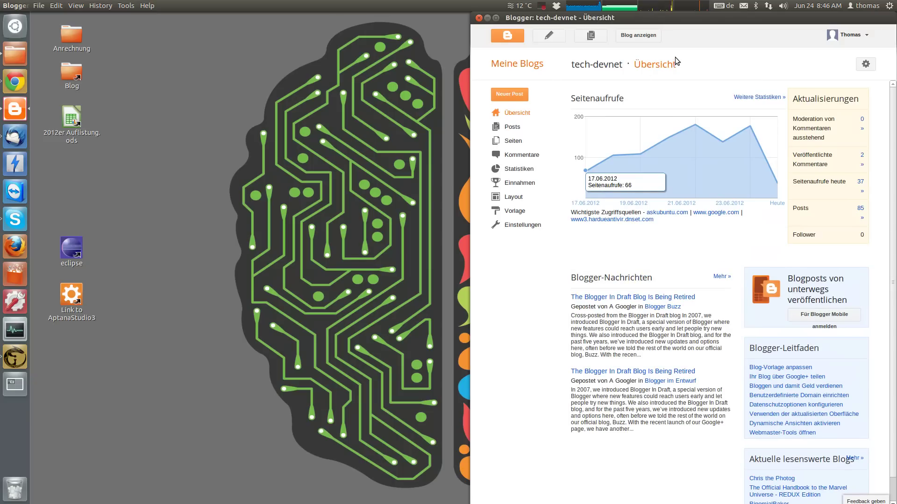
{"action": "left_click", "coordinate": [477, 18]}
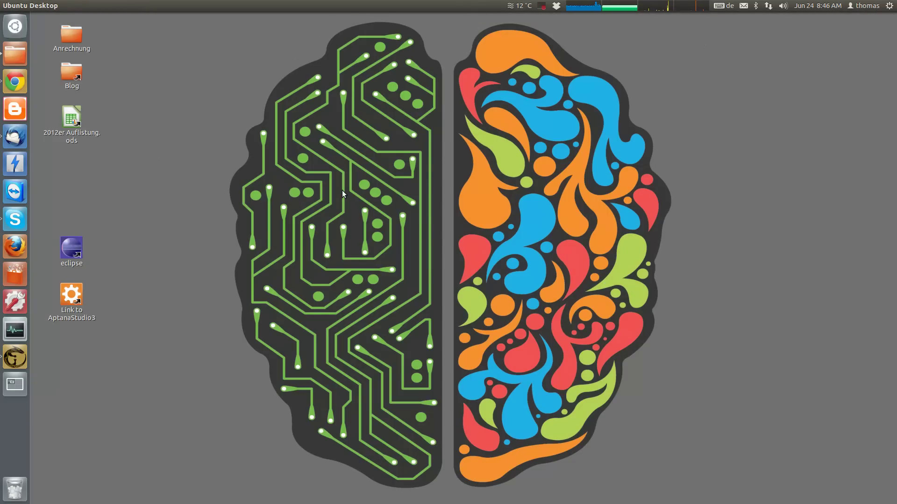
{"action": "key", "text": "alt+Tab"}
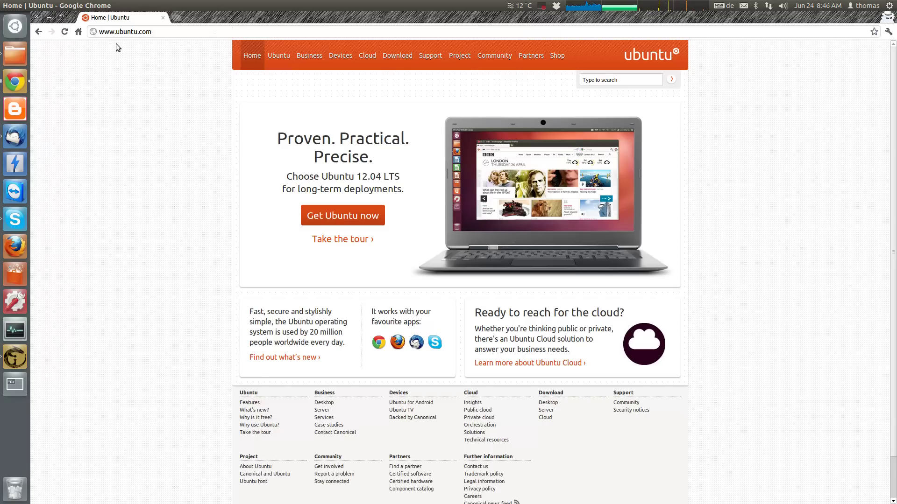
{"action": "key", "text": "ctrl+super+d"}
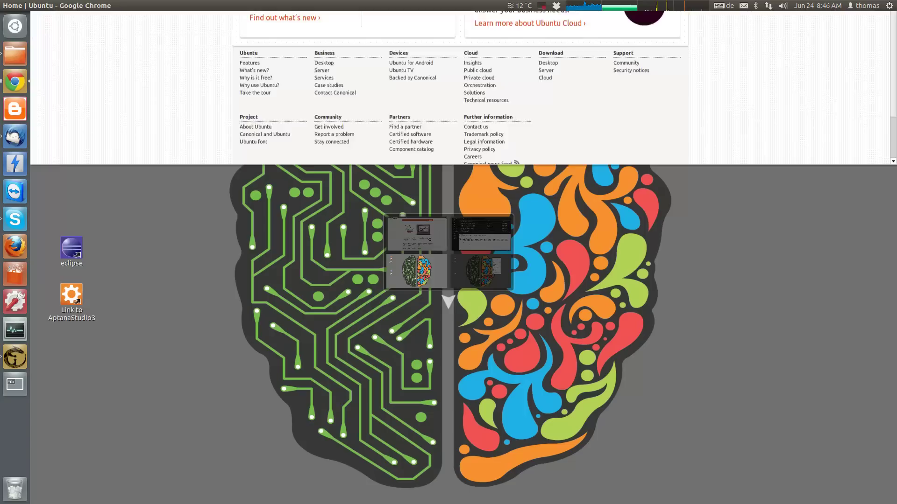
{"action": "left_click", "coordinate": [15, 54]}
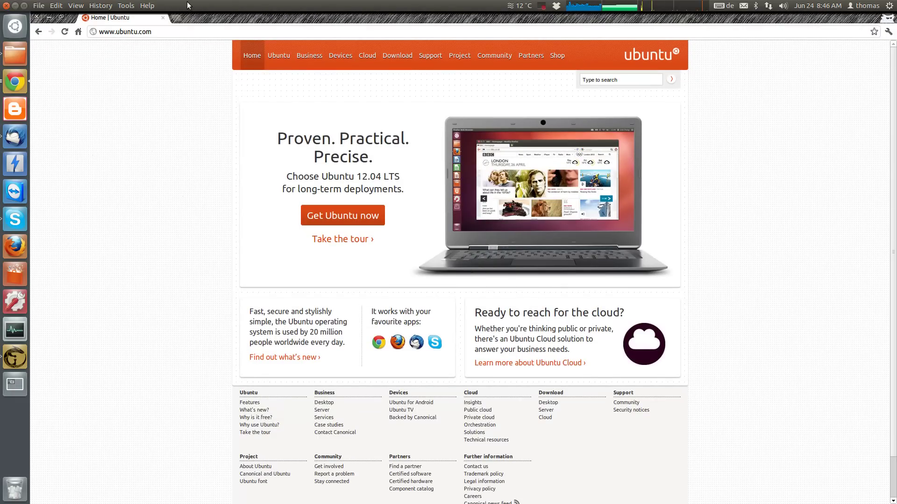
{"action": "mouse_move", "coordinate": [57, 5]}
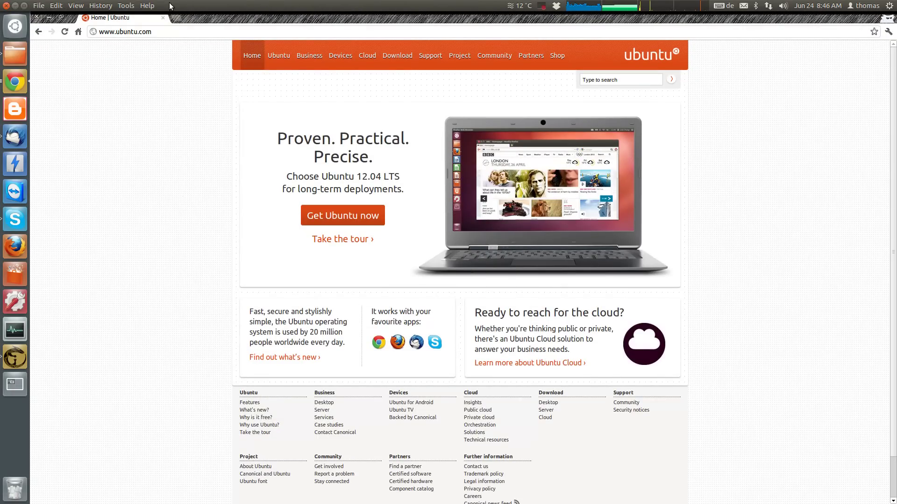
Create a desktop application shortcut for Home | Ubuntu, close its window and start a new incognito window.
{"action": "left_click", "coordinate": [39, 5]}
{"action": "left_click", "coordinate": [63, 88]}
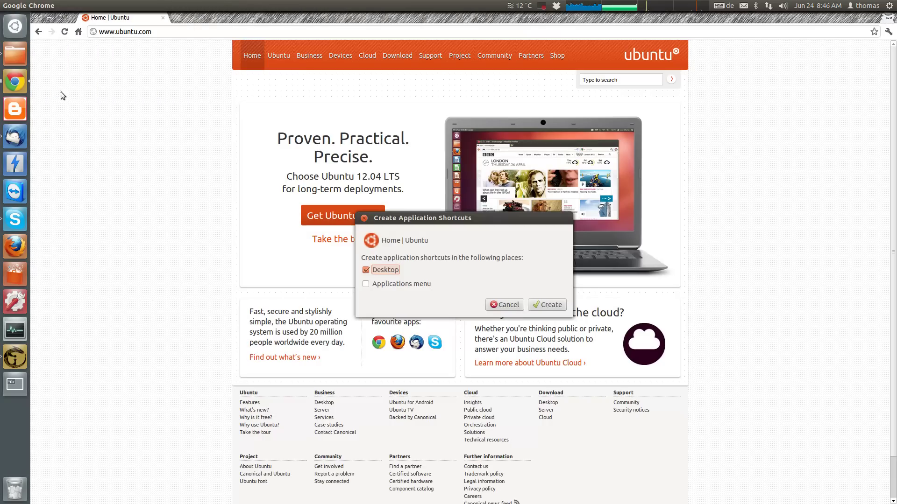
{"action": "left_click", "coordinate": [535, 304]}
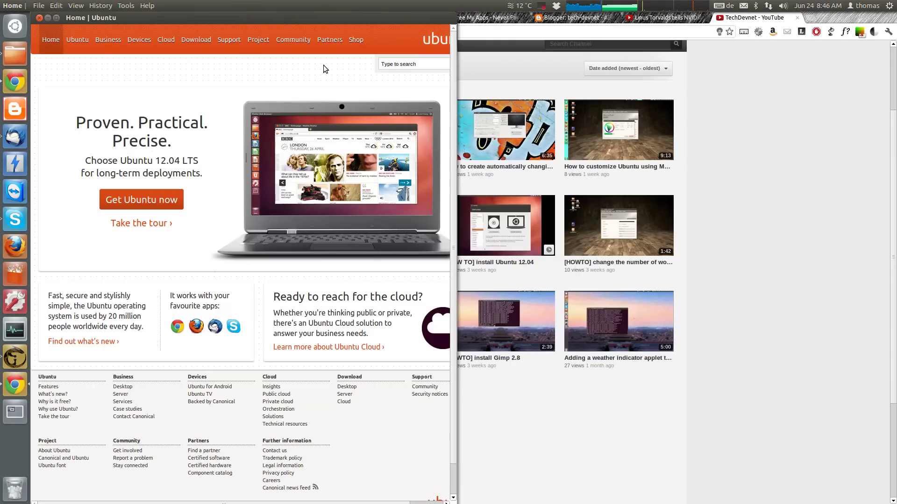
{"action": "left_click", "coordinate": [39, 18]}
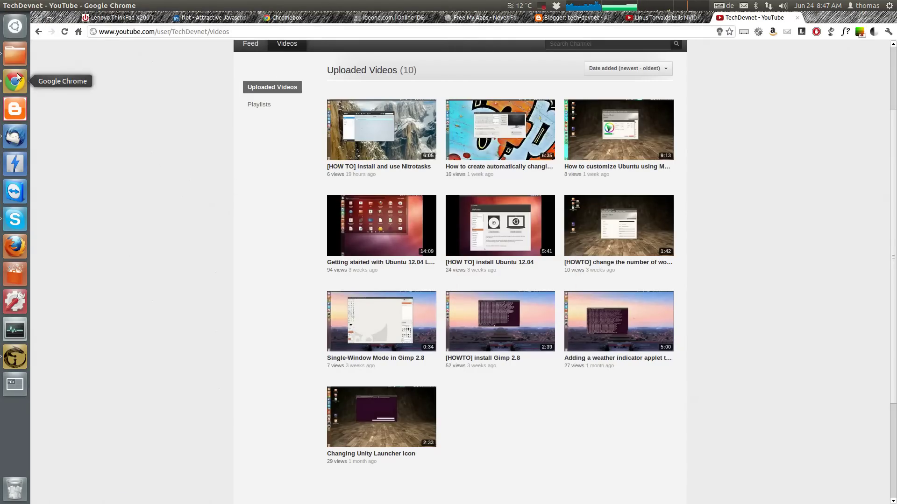
{"action": "key", "text": "ctrl+shift+n"}
{"action": "key", "text": "ctrl+alt+Down"}
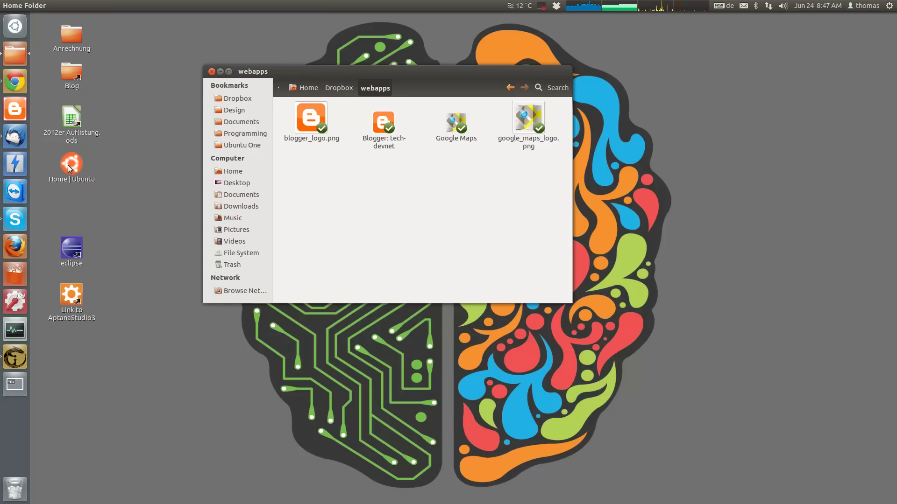
Drag the Home | Ubuntu desktop shortcut into the open webapps folder window.
{"action": "left_click_drag", "start_coordinate": [68, 166], "coordinate": [300, 168]}
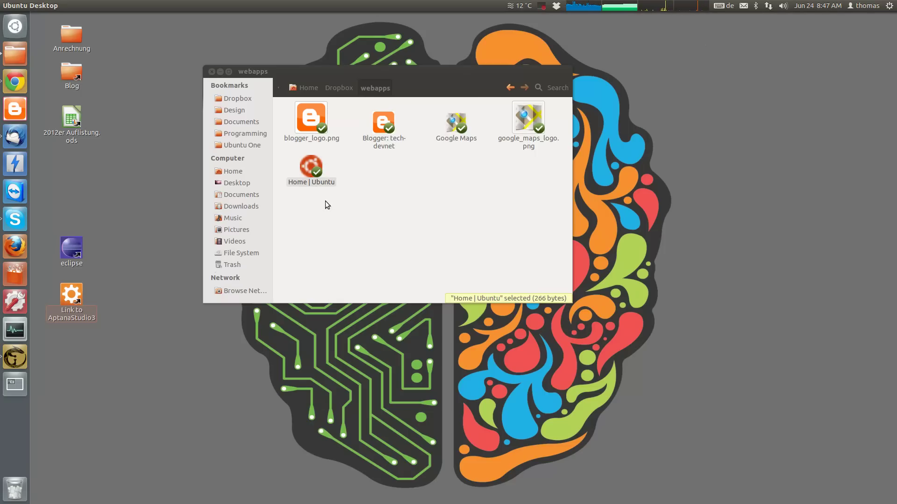
{"action": "type", "text": "ubun"}
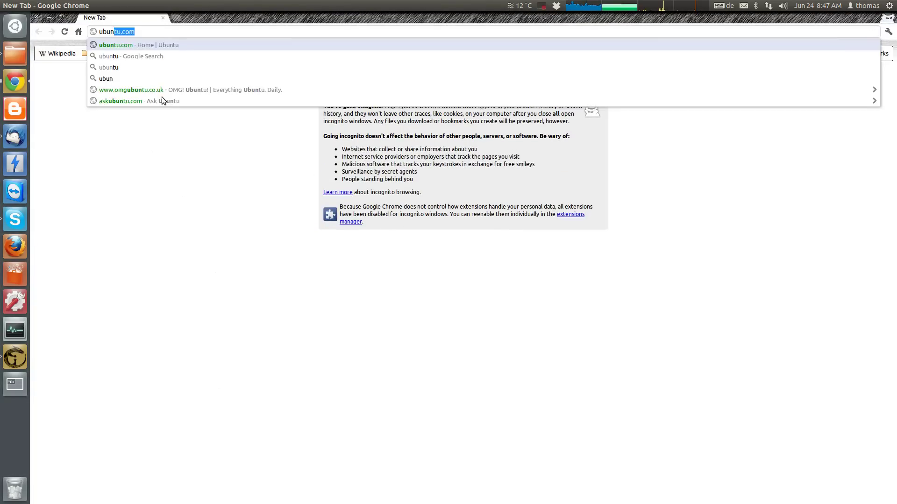
{"action": "type", "text": "tu log"}
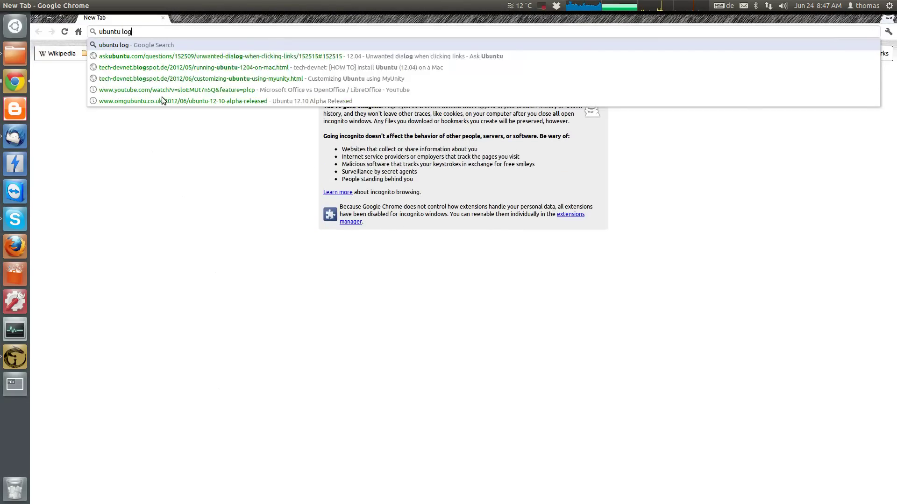
{"action": "type", "text": "o"}
Search 'ubuntu logo' in images and show the orange circle-of-friends logo at full size.
{"action": "key", "text": "Return"}
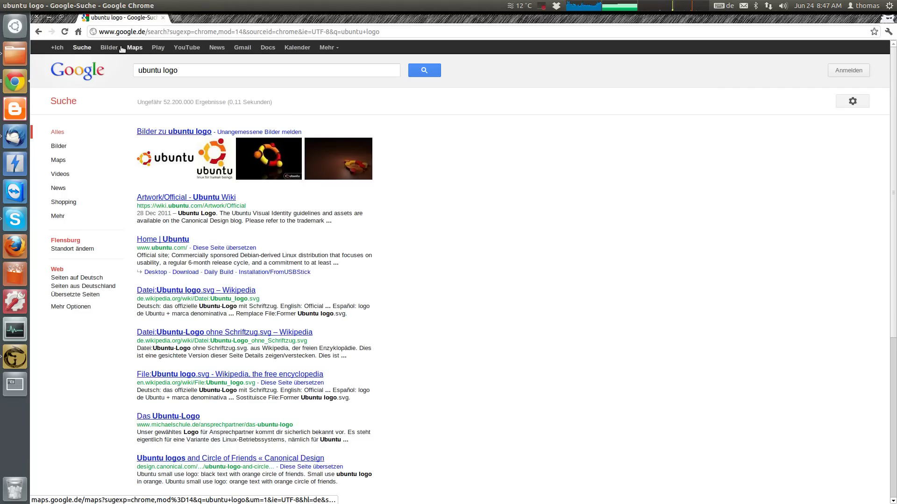
{"action": "left_click", "coordinate": [114, 48]}
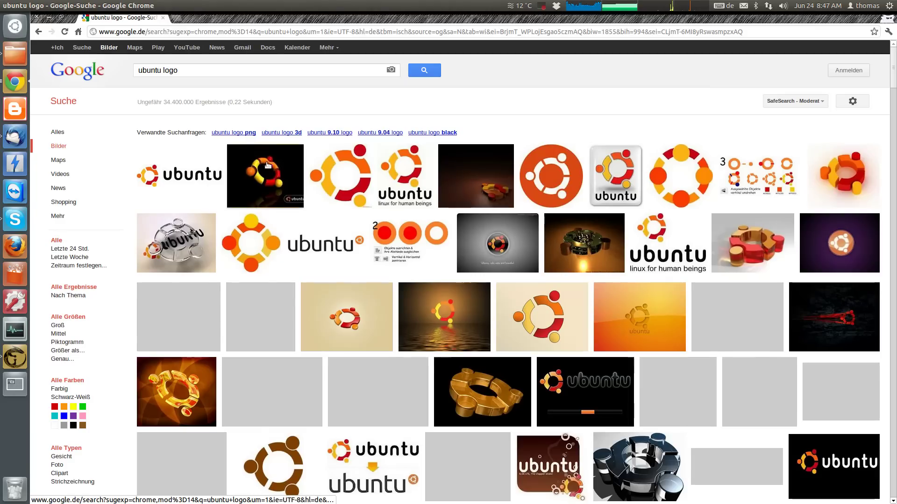
{"action": "left_click", "coordinate": [568, 176]}
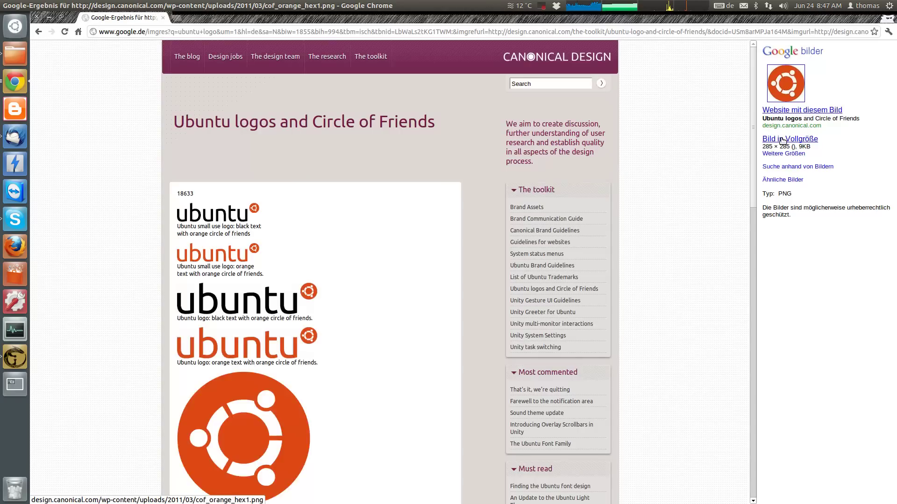
{"action": "left_click", "coordinate": [783, 141]}
{"action": "right_click", "coordinate": [81, 77]}
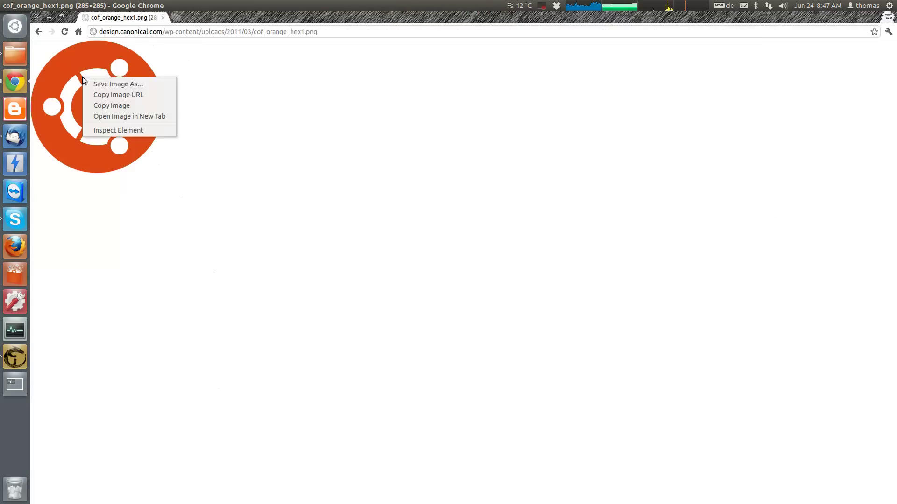
Save the logo image cof_orange_hex1.png into thomas > Dropbox > webapps.
{"action": "left_click", "coordinate": [107, 88]}
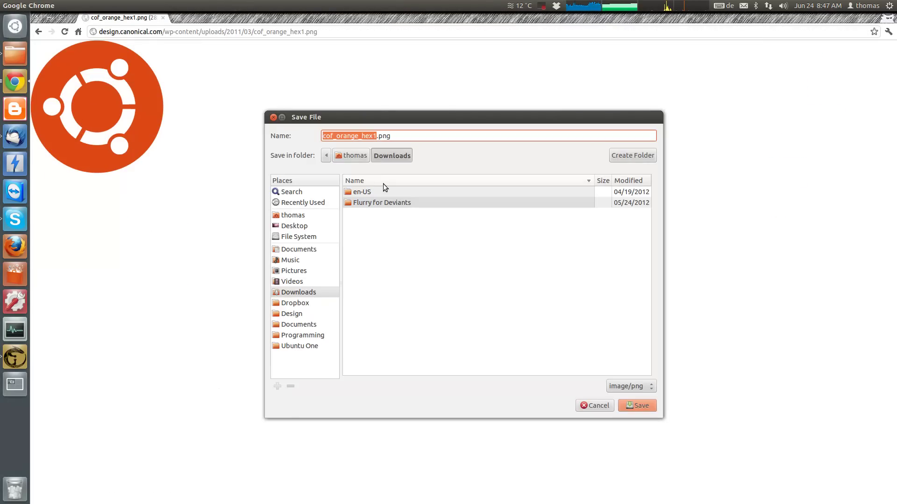
{"action": "left_click", "coordinate": [298, 216]}
{"action": "double_click", "coordinate": [367, 227]}
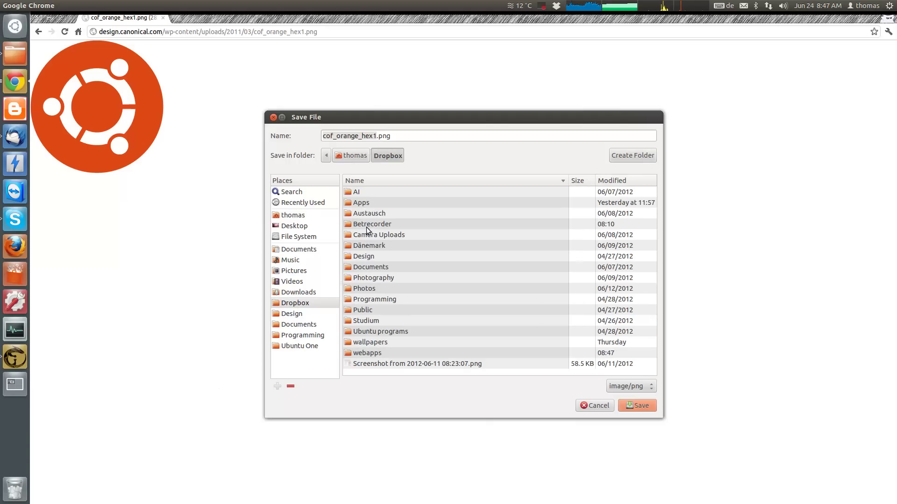
{"action": "double_click", "coordinate": [366, 353]}
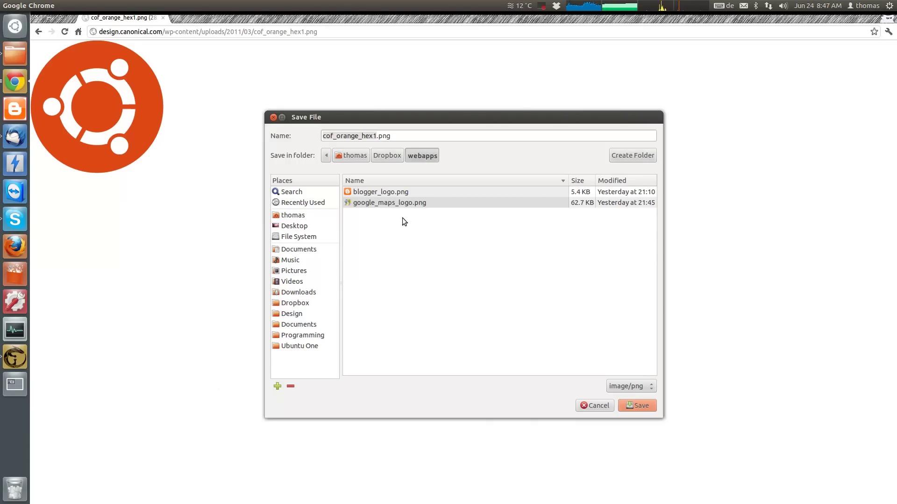
{"action": "left_click", "coordinate": [635, 406]}
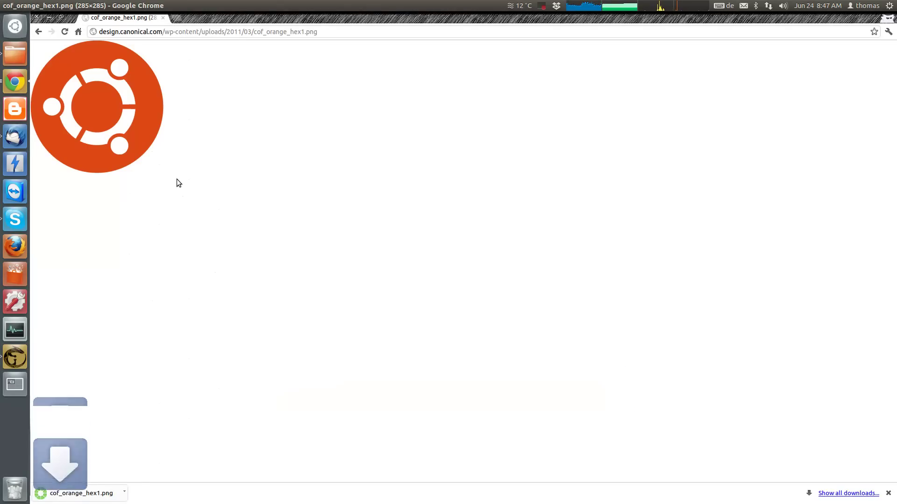
In the Home | Ubuntu shortcut's Properties, set cof_orange_hex1.png as its custom icon.
{"action": "left_click", "coordinate": [14, 53]}
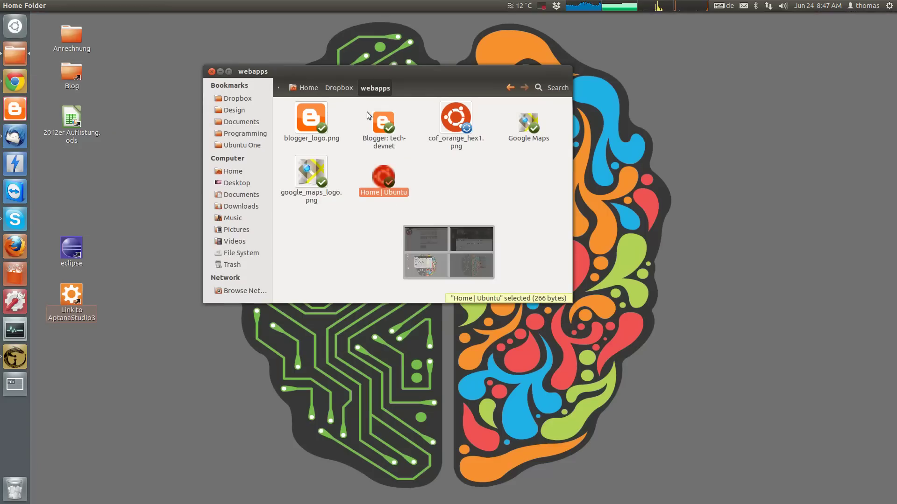
{"action": "right_click", "coordinate": [383, 179]}
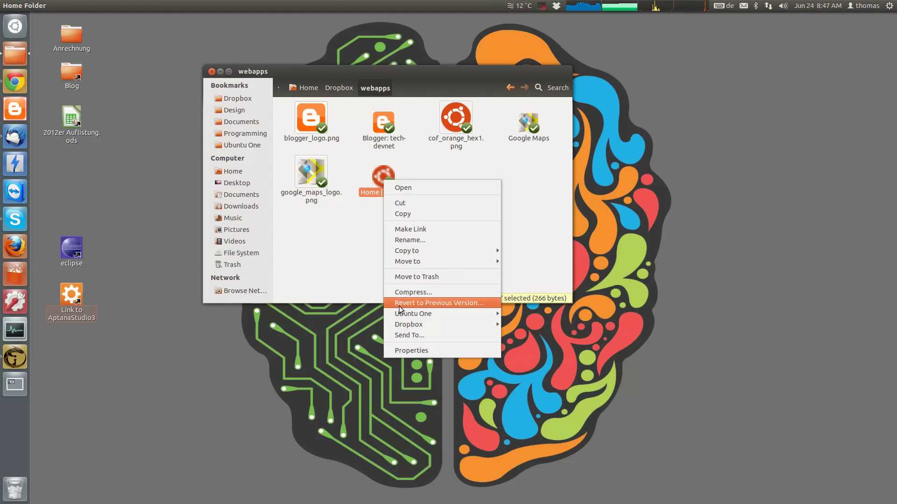
{"action": "left_click", "coordinate": [402, 350]}
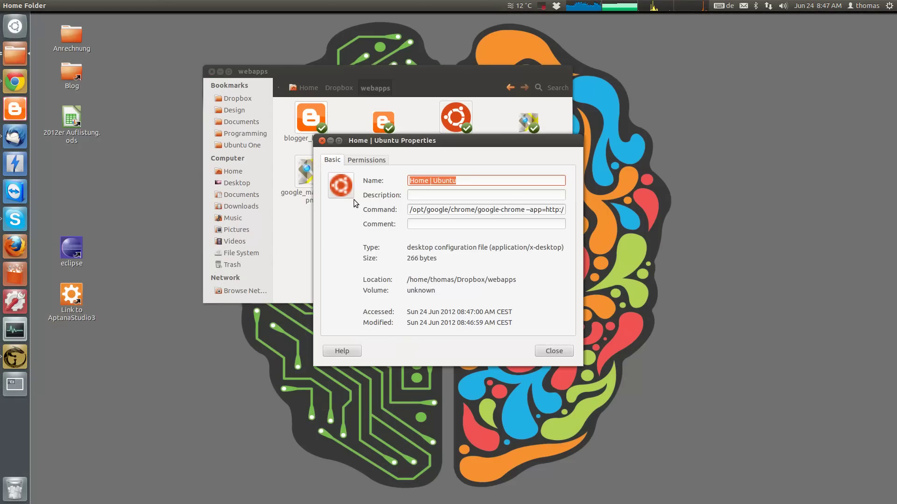
{"action": "left_click", "coordinate": [346, 191]}
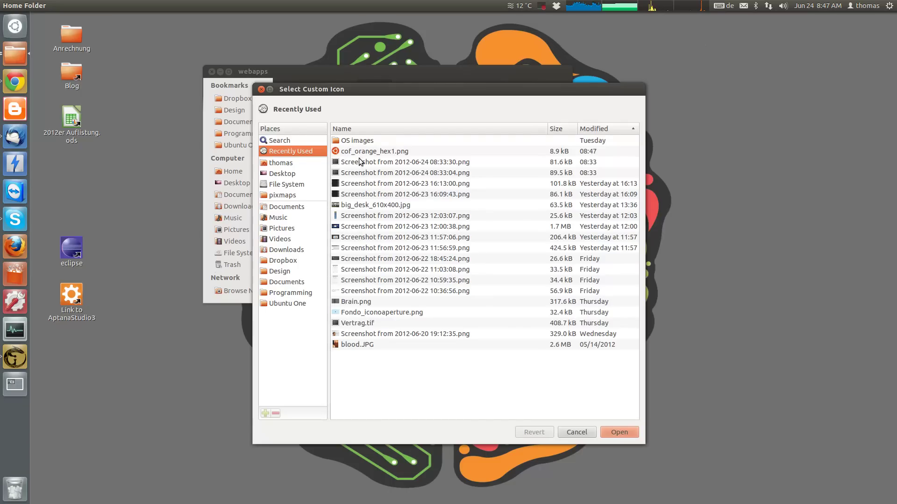
{"action": "left_click", "coordinate": [360, 152]}
{"action": "left_click", "coordinate": [615, 432]}
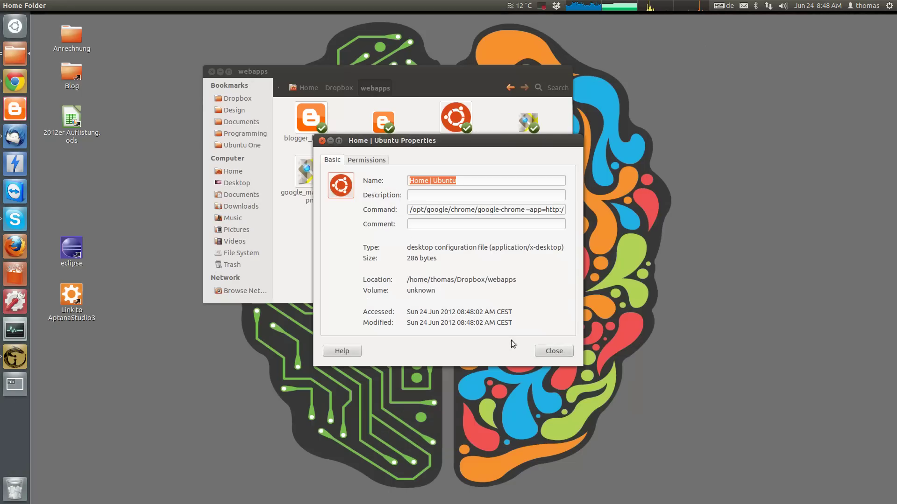
{"action": "left_click", "coordinate": [553, 351]}
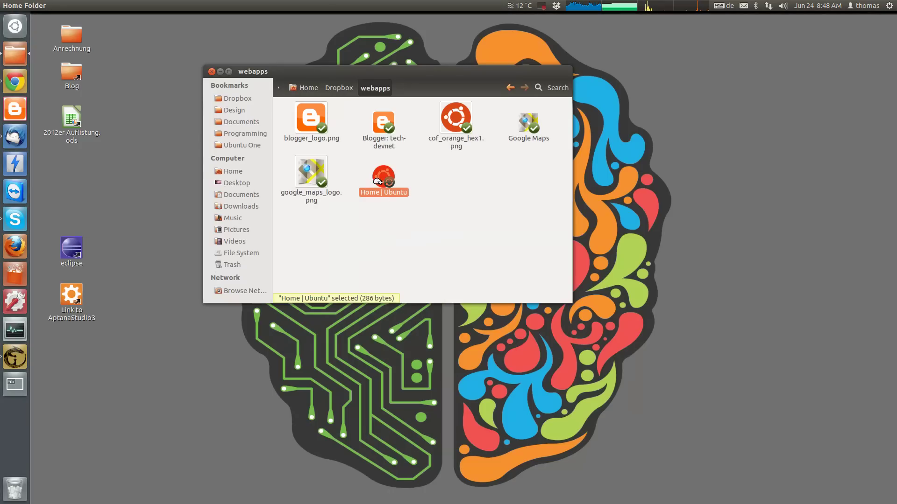
Drag Home | Ubuntu onto the Unity launcher, launch ubuntu.com from it maximized, then close it.
{"action": "left_click_drag", "start_coordinate": [379, 181], "coordinate": [14, 136]}
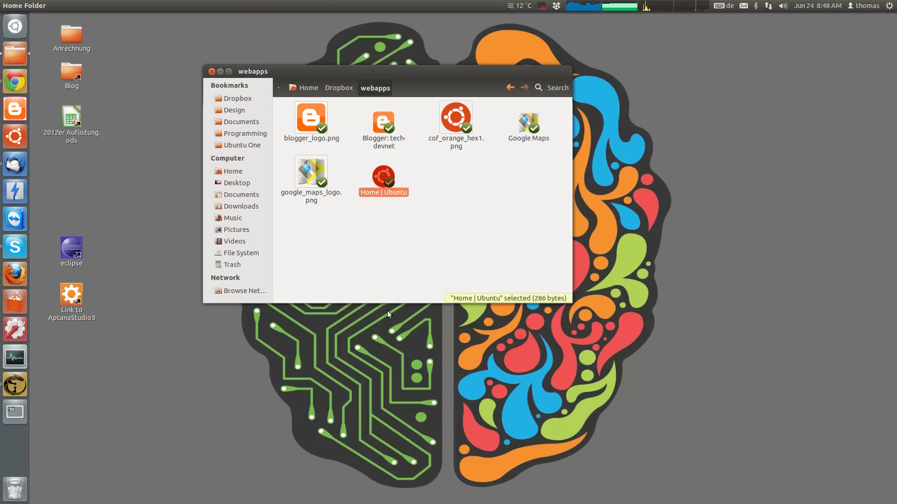
{"action": "left_click", "coordinate": [375, 273]}
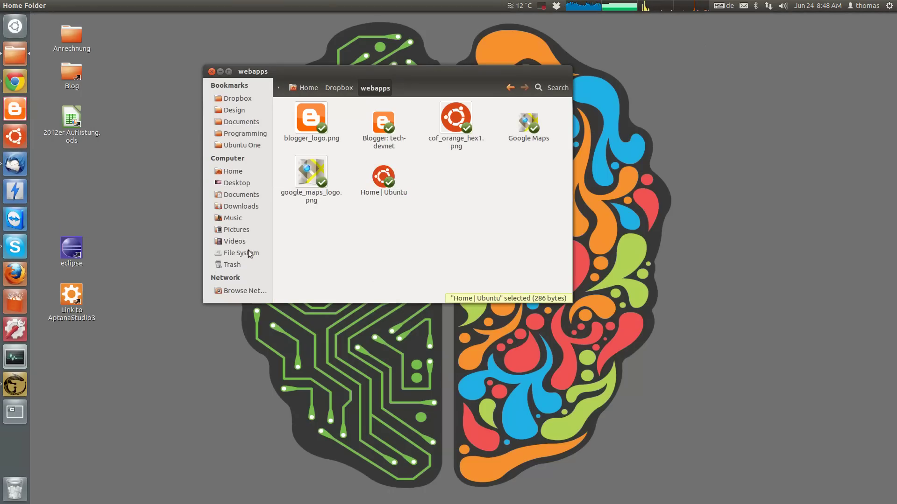
{"action": "left_click", "coordinate": [14, 136]}
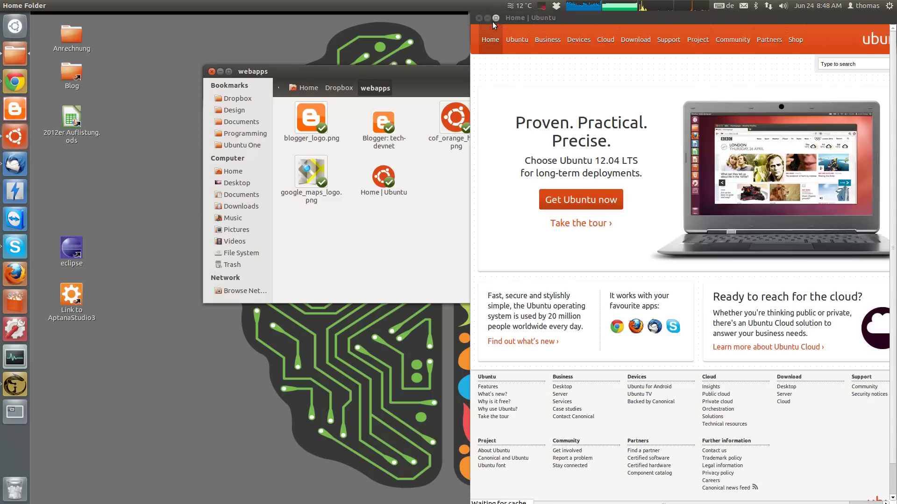
{"action": "left_click", "coordinate": [494, 18]}
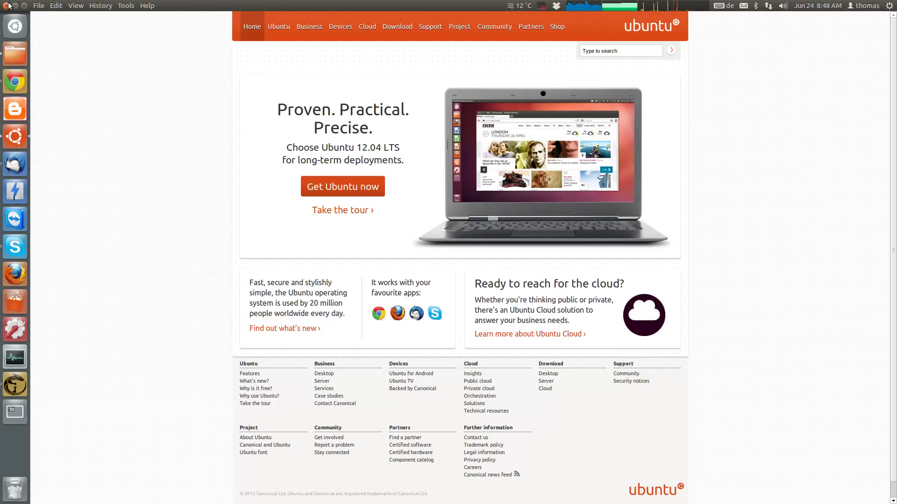
{"action": "left_click", "coordinate": [5, 6]}
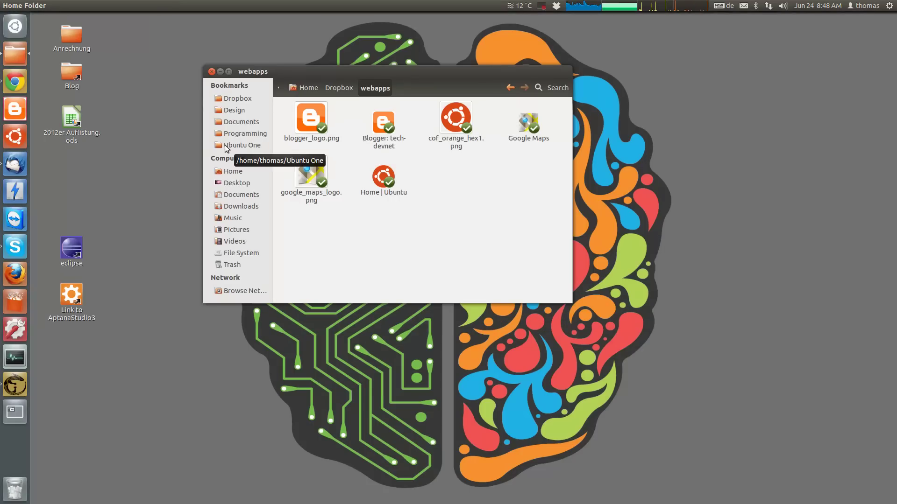